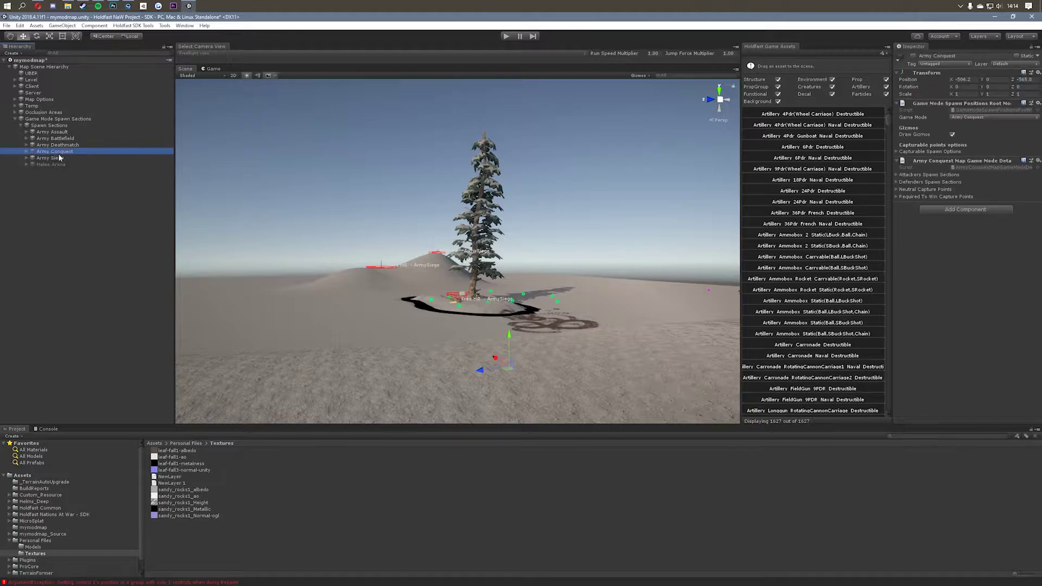
Step: Enable the Army Conquest object and move the whole group above the terrain on the open ground near the tree and hills
{"action": "left_click", "coordinate": [913, 57]}
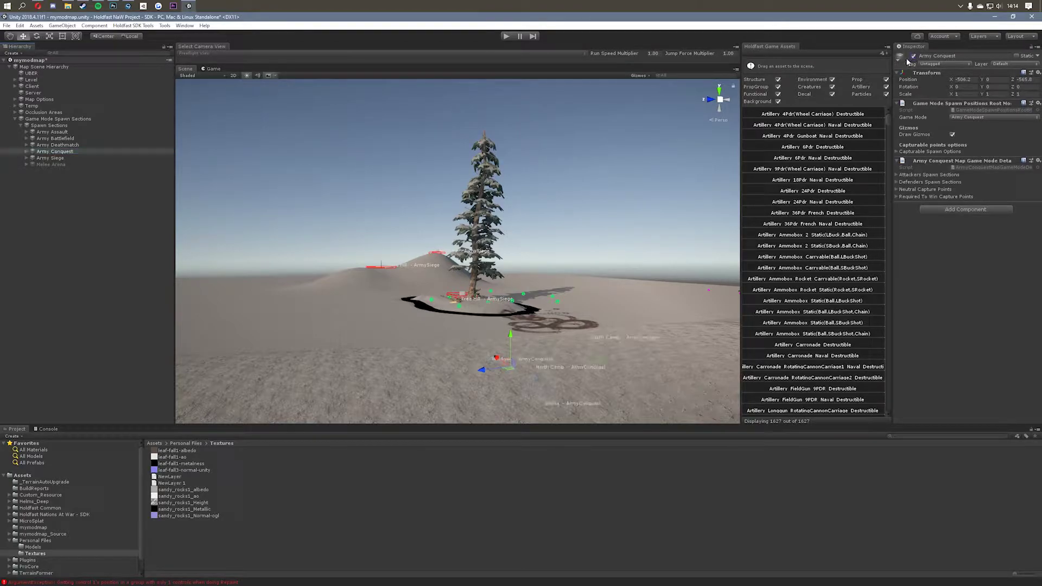
{"action": "key", "text": "w"}
{"action": "right_click_drag", "start_coordinate": [477, 254], "coordinate": [447, 304]}
{"action": "left_click_drag", "start_coordinate": [545, 272], "coordinate": [289, 294]}
{"action": "left_click_drag", "start_coordinate": [318, 263], "coordinate": [305, 200]}
{"action": "key", "text": "w"}
{"action": "right_click_drag", "start_coordinate": [524, 271], "coordinate": [514, 300]}
{"action": "key", "text": "s"}
{"action": "key", "text": "d"}
{"action": "key", "text": "a"}
{"action": "key", "text": "w"}
{"action": "key", "text": "s"}
{"action": "right_click_drag", "start_coordinate": [372, 302], "coordinate": [434, 286]}
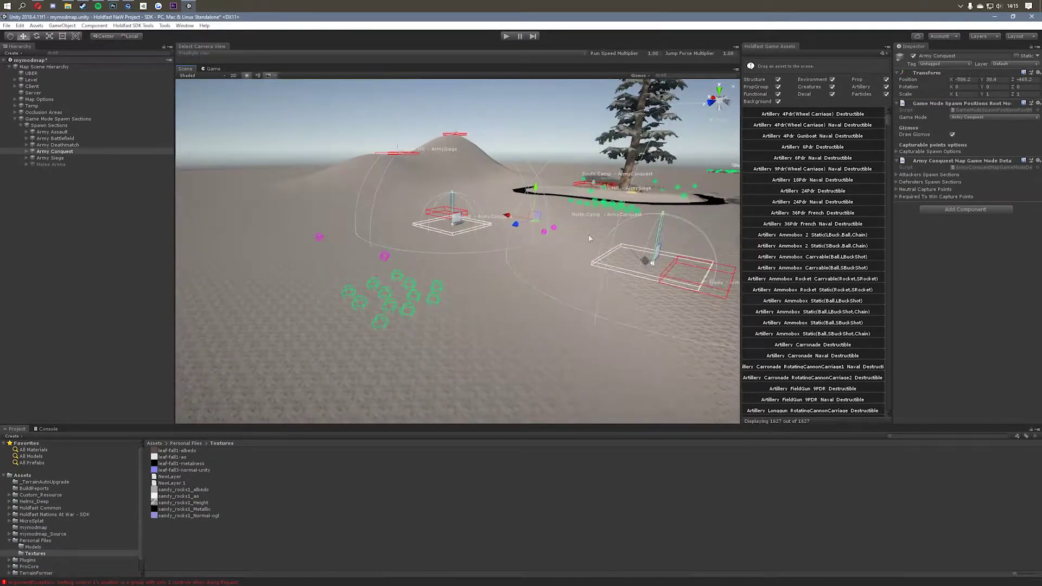
Step: Move the South Camp spawn node together with its Spawn Direction Pointer to the southern army spawns across the map
{"action": "left_click", "coordinate": [26, 152]}
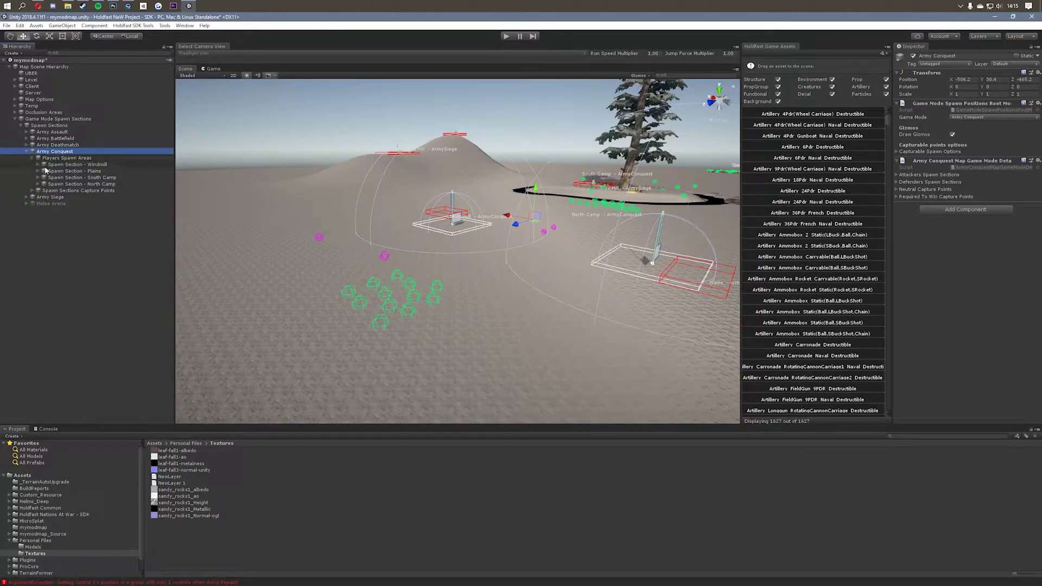
{"action": "left_click", "coordinate": [38, 177]}
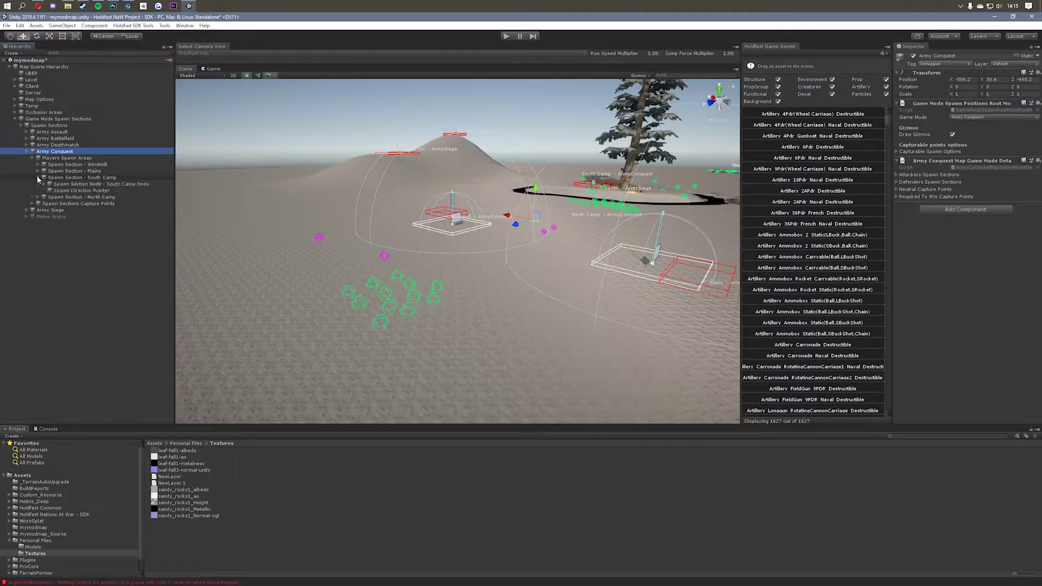
{"action": "left_click", "coordinate": [90, 185]}
{"action": "left_click", "coordinate": [89, 191], "text": "shift"}
{"action": "right_click_drag", "start_coordinate": [596, 209], "coordinate": [458, 238]}
{"action": "key", "text": "f"}
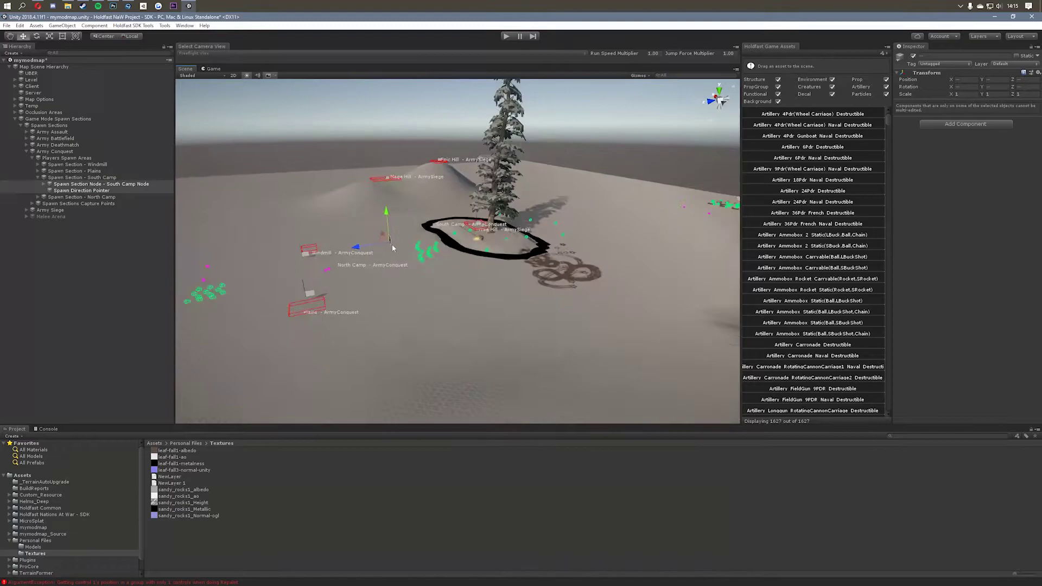
{"action": "left_click_drag", "start_coordinate": [361, 251], "coordinate": [612, 188]}
{"action": "right_click_drag", "start_coordinate": [612, 188], "coordinate": [661, 188]}
{"action": "left_click_drag", "start_coordinate": [561, 182], "coordinate": [579, 192]}
{"action": "right_click_drag", "start_coordinate": [579, 194], "coordinate": [396, 223]}
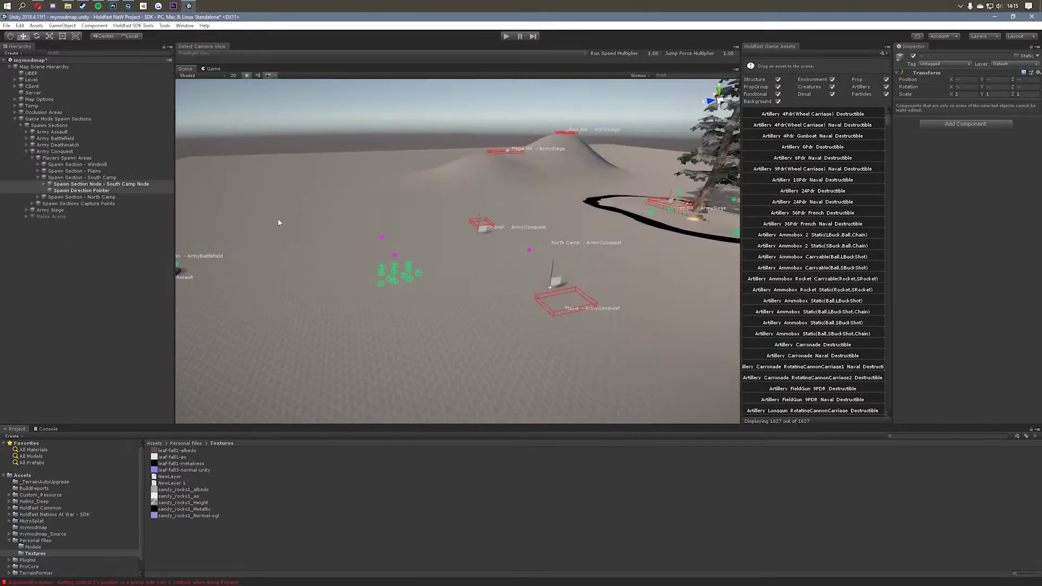
Step: Move the North Camp spawn node and its Spawn Direction Pointer towards the northern army spawns
{"action": "left_click", "coordinate": [38, 177]}
{"action": "left_click", "coordinate": [38, 184]}
{"action": "left_click", "coordinate": [87, 190]}
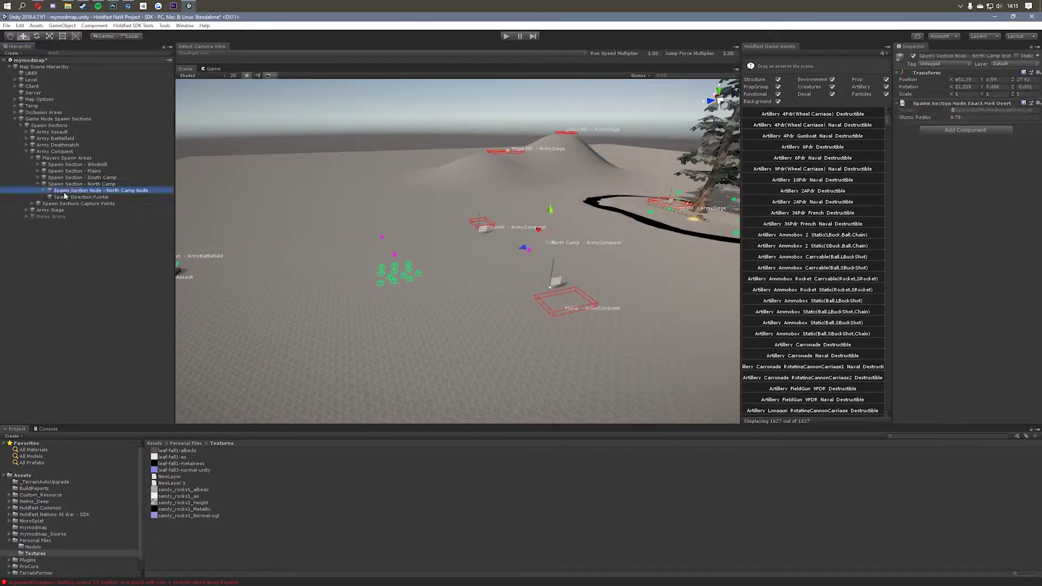
{"action": "right_click_drag", "start_coordinate": [550, 265], "coordinate": [501, 261]}
{"action": "left_click_drag", "start_coordinate": [590, 267], "coordinate": [406, 230]}
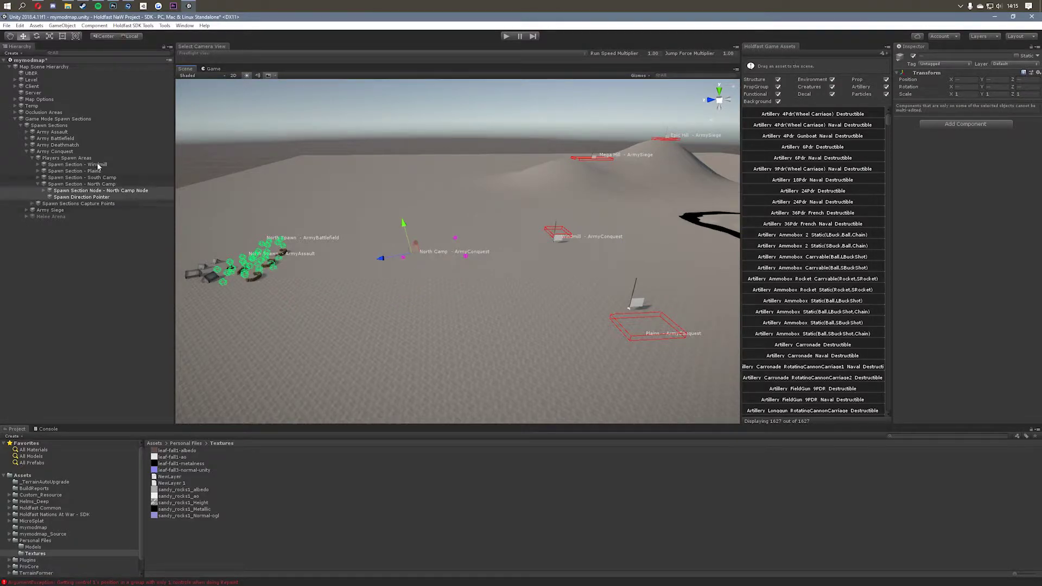
{"action": "left_click", "coordinate": [38, 184]}
{"action": "right_click_drag", "start_coordinate": [380, 255], "coordinate": [367, 289]}
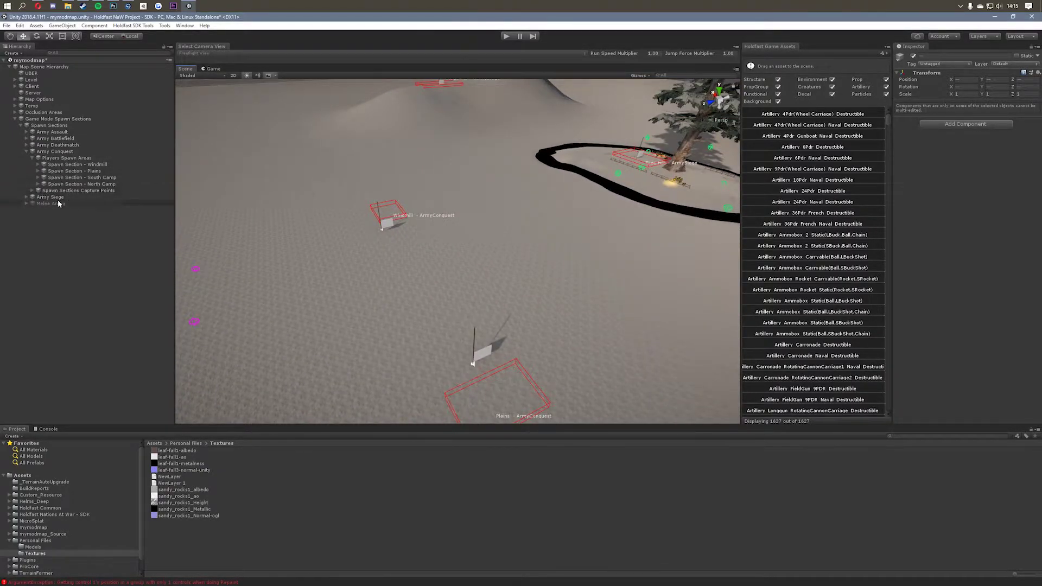
Step: Rename the Windmill capture point under Army Conquest as "Capture Point - Tree Hill"
{"action": "left_click", "coordinate": [32, 159]}
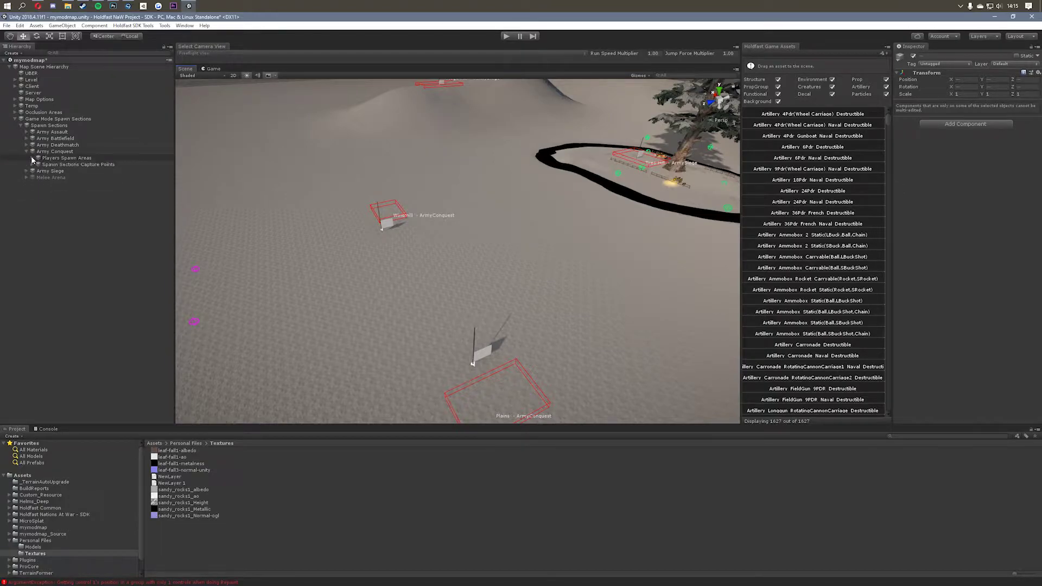
{"action": "left_click", "coordinate": [31, 165]}
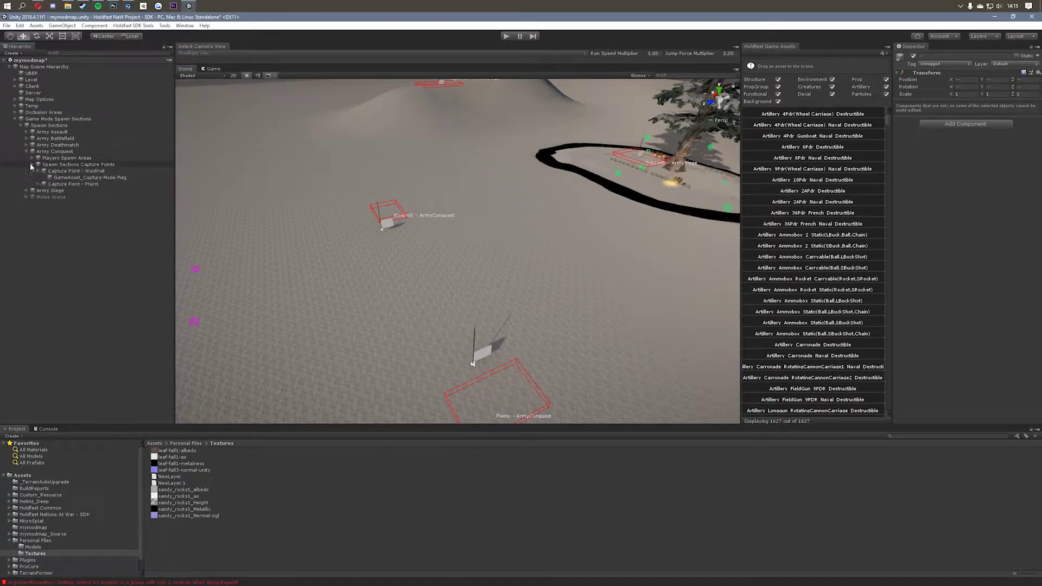
{"action": "left_click", "coordinate": [38, 171]}
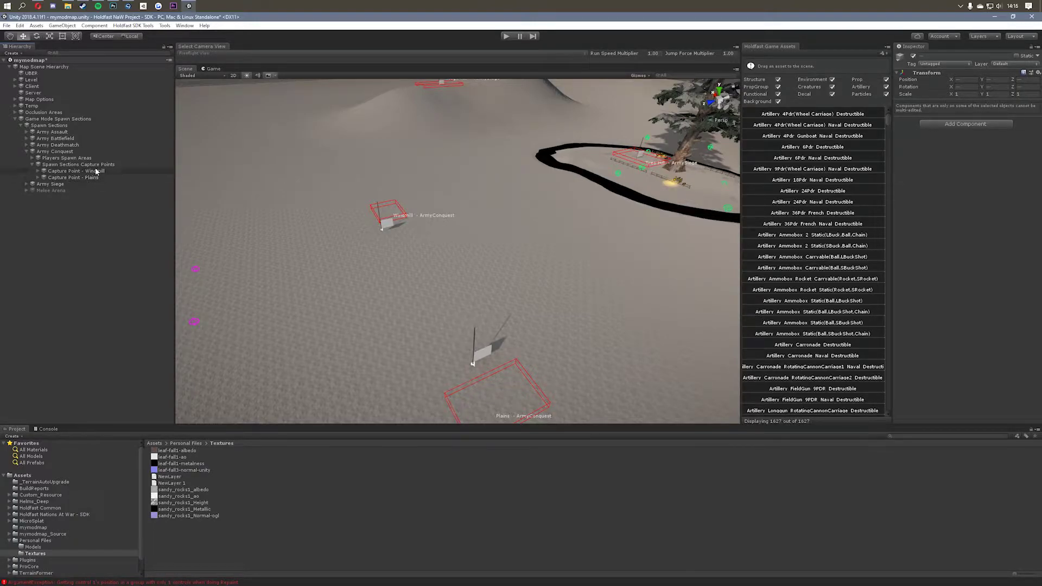
{"action": "right_click", "coordinate": [96, 170]}
{"action": "left_click", "coordinate": [118, 194]}
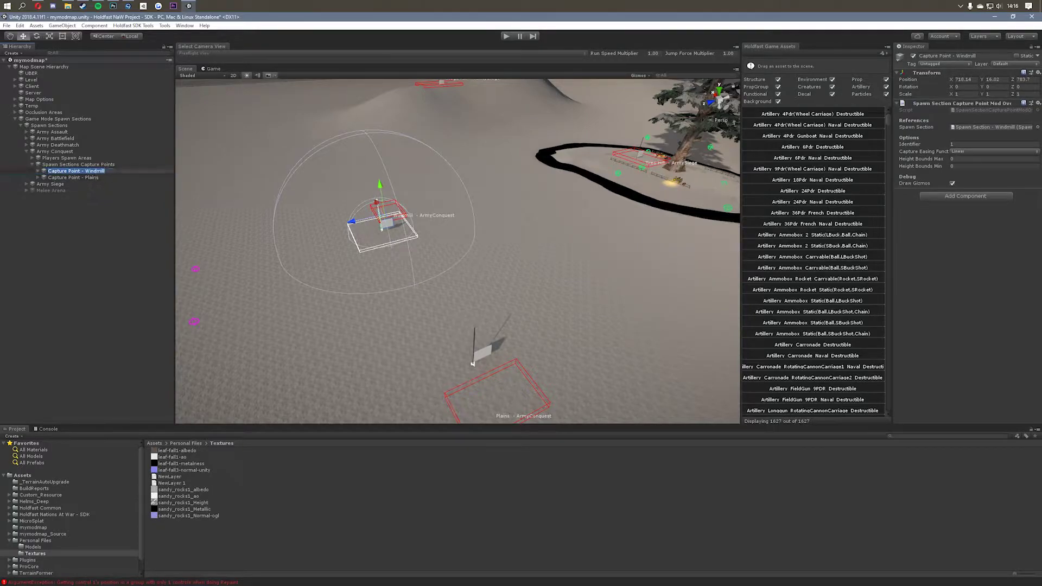
{"action": "double_click", "coordinate": [106, 171]}
{"action": "type", "text": "Tree Hill"}
{"action": "key", "text": "Return"}
Step: Move the Tree Hill capture point onto the ringed hill beside the tree
{"action": "right_click_drag", "start_coordinate": [404, 220], "coordinate": [322, 250]}
{"action": "left_click_drag", "start_coordinate": [321, 251], "coordinate": [695, 234]}
{"action": "key", "text": "f"}
{"action": "left_click", "coordinate": [37, 171]}
{"action": "left_click", "coordinate": [38, 172]}
Step: Move the Plains capture point onto the free hill facing the tree, with its flag resting on the ground
{"action": "double_click", "coordinate": [59, 179]}
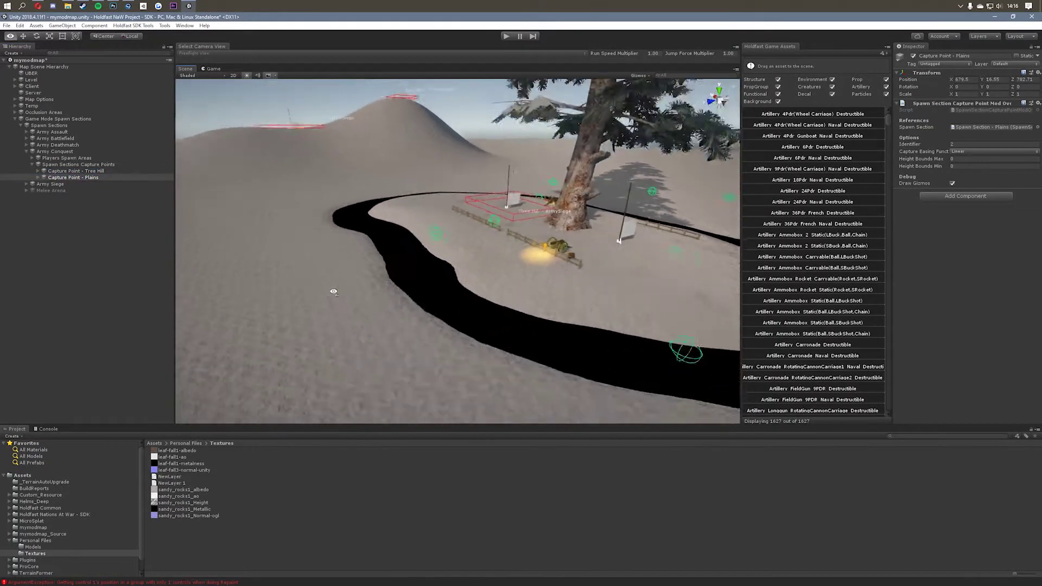
{"action": "right_click_drag", "start_coordinate": [559, 298], "coordinate": [559, 352]}
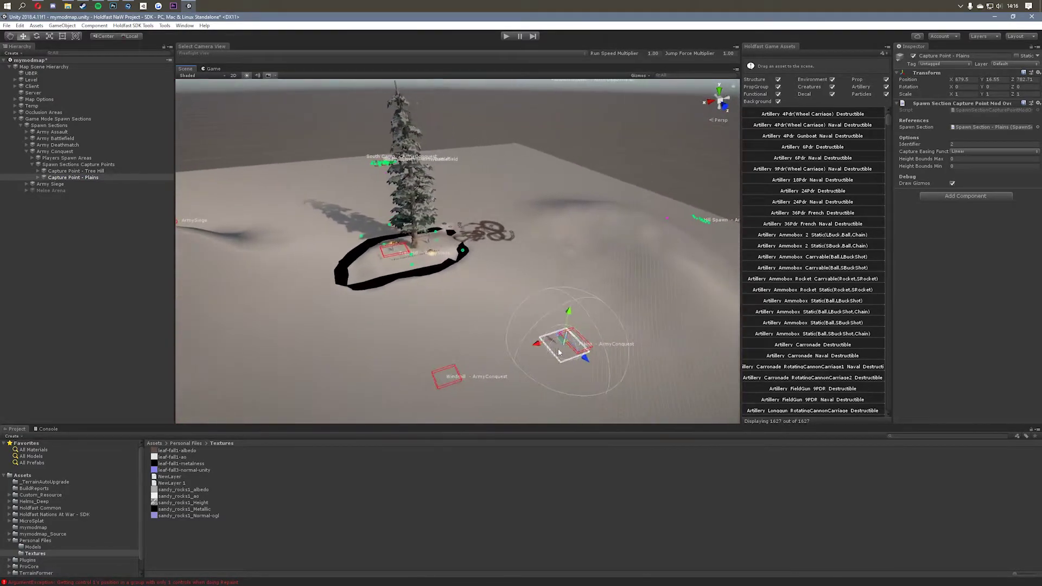
{"action": "left_click_drag", "start_coordinate": [564, 342], "coordinate": [648, 228]}
{"action": "right_click_drag", "start_coordinate": [585, 250], "coordinate": [489, 318]}
Step: Rename the Plains capture point as "Capture Point - Other Hill"
{"action": "right_click", "coordinate": [67, 176]}
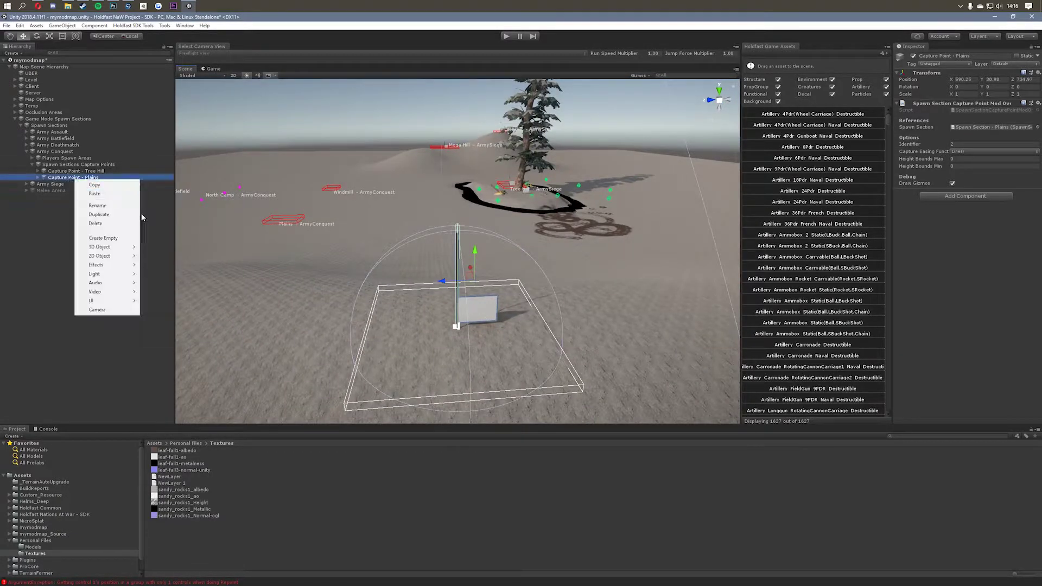
{"action": "left_click", "coordinate": [103, 205]}
{"action": "left_click_drag", "start_coordinate": [84, 178], "coordinate": [90, 180]}
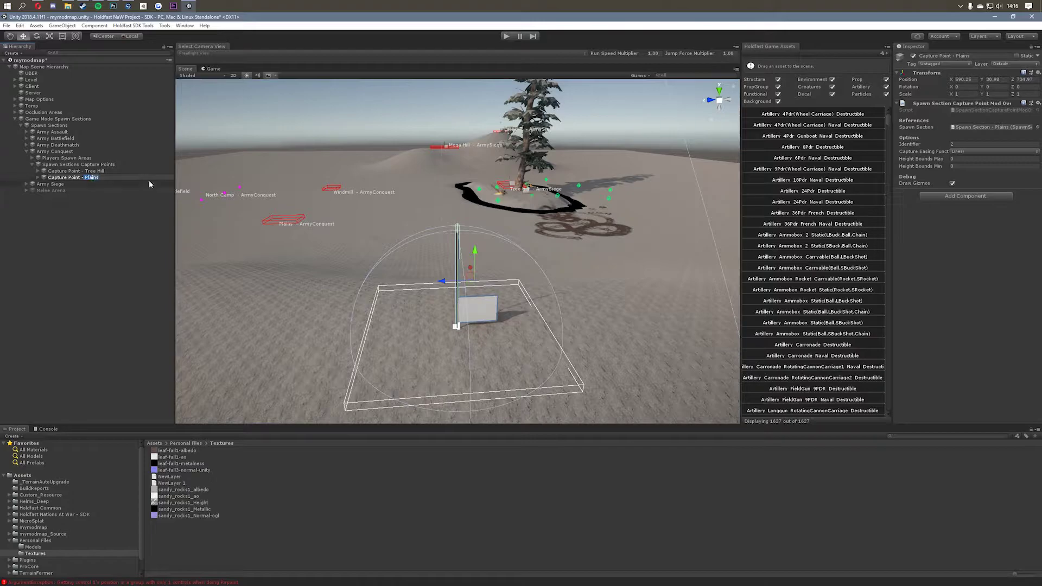
{"action": "key", "text": "BackSpace"}
{"action": "type", "text": "Other Hill"}
{"action": "key", "text": "Return"}
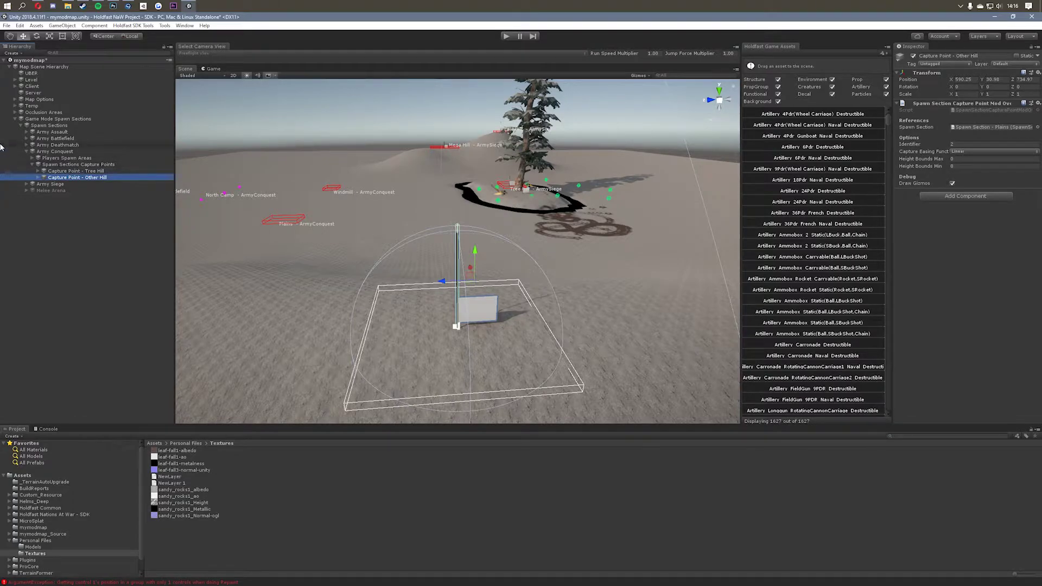
Step: Rename the Windmill spawn section in Players Spawn Areas as "Spawn Section - Tree Hill"
{"action": "left_click", "coordinate": [33, 165]}
{"action": "left_click", "coordinate": [32, 158]}
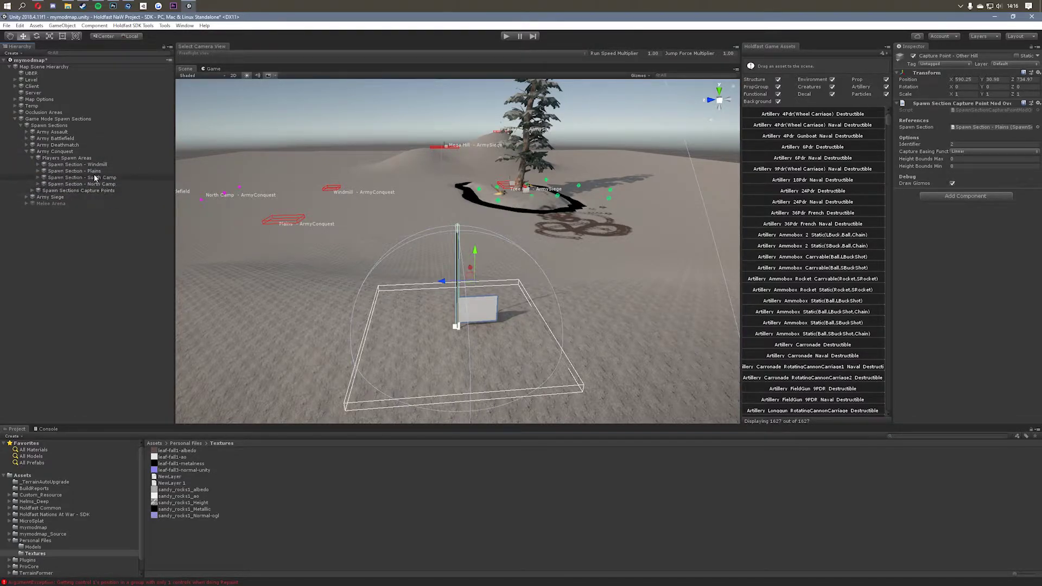
{"action": "left_click", "coordinate": [71, 165]}
{"action": "right_click", "coordinate": [71, 164]}
{"action": "left_click", "coordinate": [94, 189]}
{"action": "left_click_drag", "start_coordinate": [88, 165], "coordinate": [107, 165]}
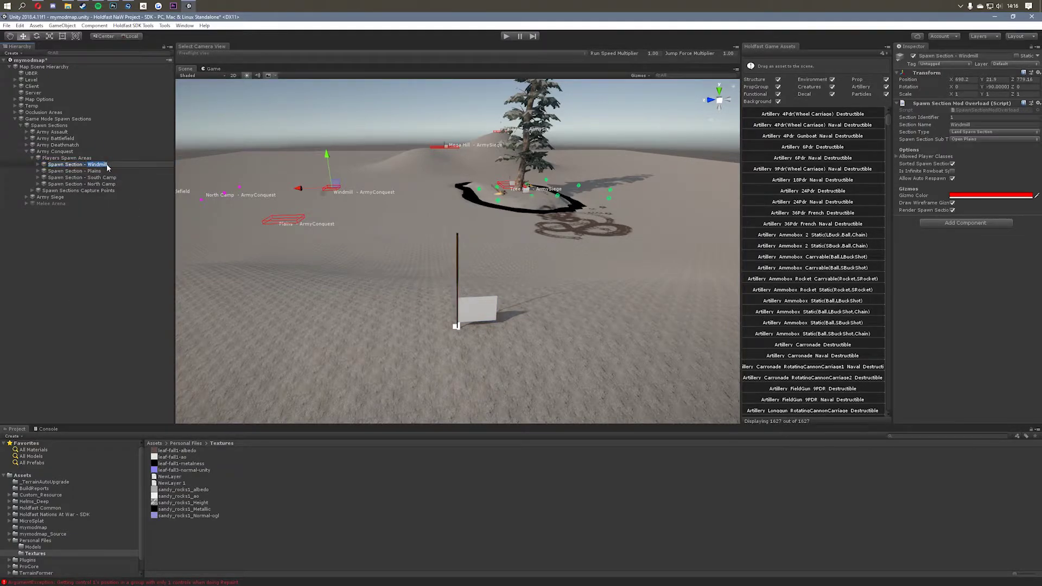
{"action": "type", "text": "Tree Hill"}
{"action": "key", "text": "Return"}
Step: Move the Tree Hill spawn section onto the ringed hill next to the tree and adjust it to ground level
{"action": "right_click_drag", "start_coordinate": [516, 265], "coordinate": [461, 270]}
{"action": "key", "text": "w"}
{"action": "left_click_drag", "start_coordinate": [283, 199], "coordinate": [581, 242]}
{"action": "key", "text": "w"}
{"action": "right_click_drag", "start_coordinate": [581, 243], "coordinate": [417, 276]}
{"action": "left_click_drag", "start_coordinate": [417, 276], "coordinate": [534, 268]}
{"action": "key", "text": "w"}
{"action": "right_click_drag", "start_coordinate": [529, 287], "coordinate": [468, 267]}
{"action": "key", "text": "s"}
{"action": "mouse_move", "coordinate": [468, 267]}
{"action": "left_mouse_down"}
{"action": "mouse_move", "coordinate": [468, 247]}
{"action": "mouse_move", "coordinate": [469, 259]}
{"action": "left_mouse_up"}
{"action": "key", "text": "a"}
{"action": "right_click_drag", "start_coordinate": [471, 260], "coordinate": [555, 279]}
{"action": "left_click_drag", "start_coordinate": [412, 291], "coordinate": [419, 289]}
{"action": "key", "text": "a"}
{"action": "right_click_drag", "start_coordinate": [594, 304], "coordinate": [575, 342]}
{"action": "key", "text": "d"}
{"action": "key", "text": "s"}
Step: Rename the Plains spawn section as "Spawn Section - Other Hill"
{"action": "left_click", "coordinate": [149, 173]}
{"action": "right_click", "coordinate": [125, 171]}
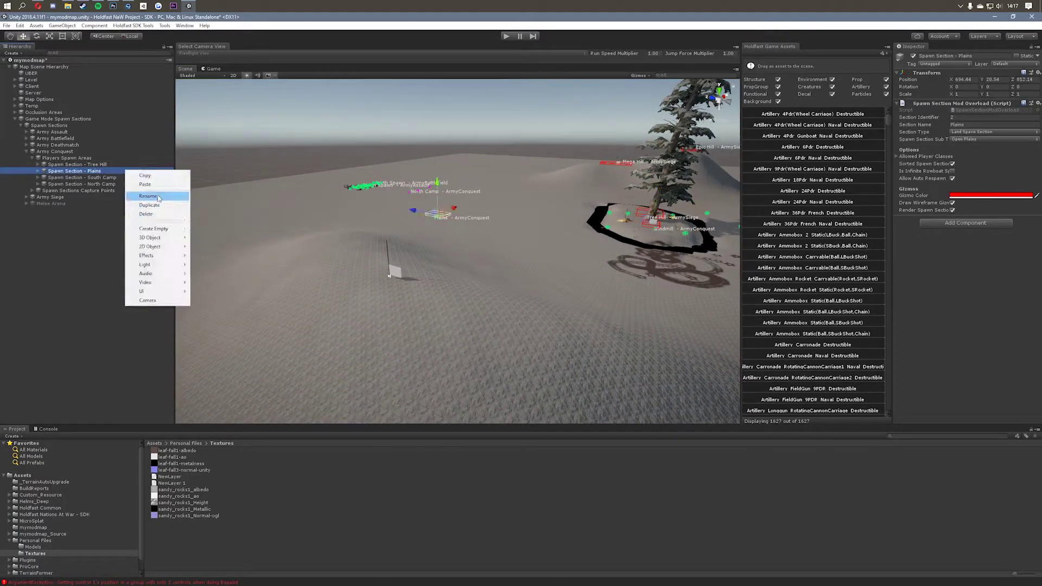
{"action": "left_click", "coordinate": [158, 196]}
{"action": "left_click_drag", "start_coordinate": [88, 172], "coordinate": [105, 172]}
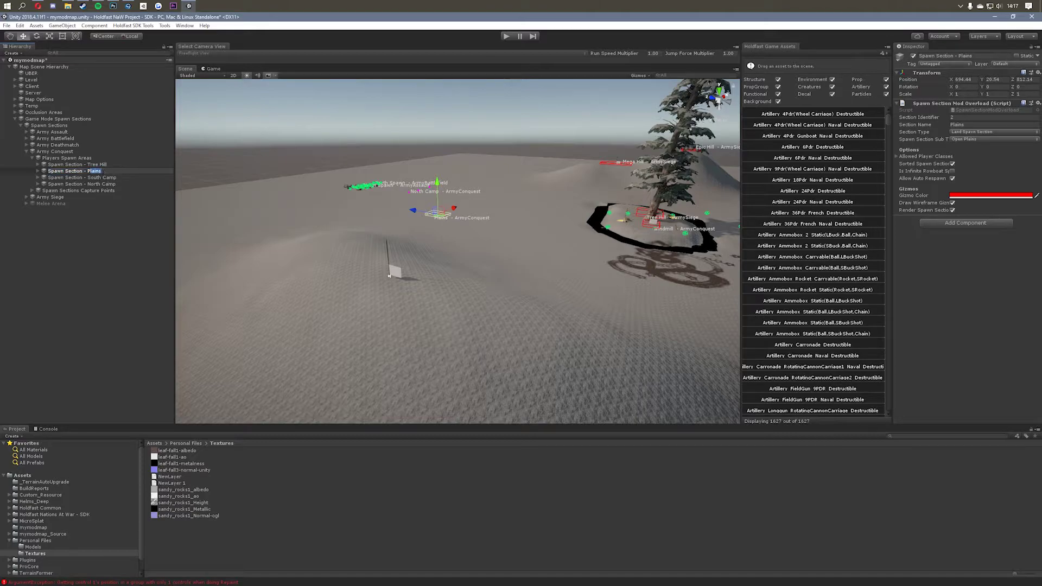
{"action": "type", "text": "Other Hill"}
{"action": "key", "text": "Return"}
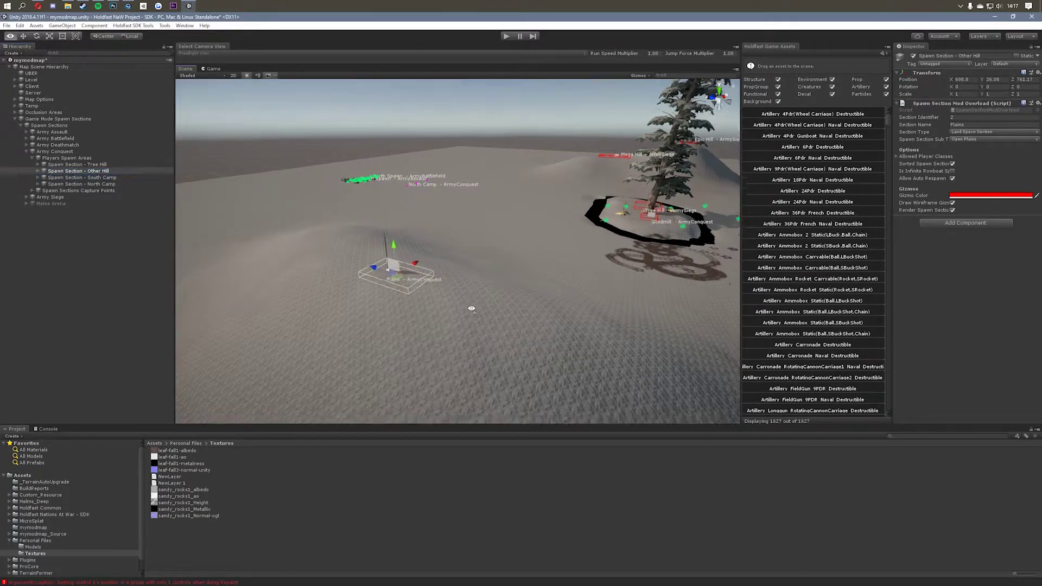
Step: Position the Other Hill spawn section around the flag on its hill and lower it to the ground
{"action": "right_click_drag", "start_coordinate": [469, 310], "coordinate": [536, 255]}
{"action": "key", "text": "w"}
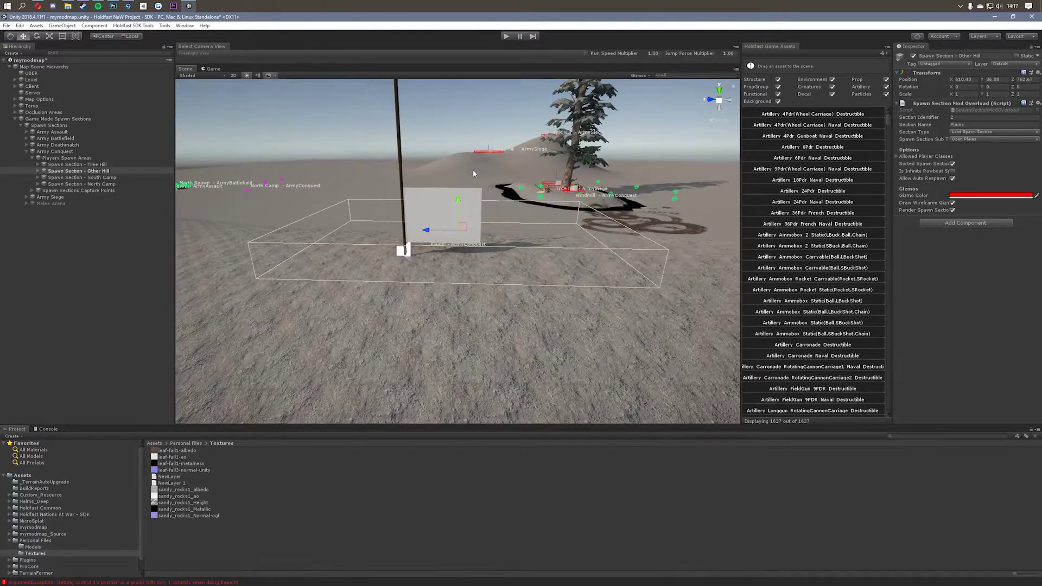
{"action": "left_click_drag", "start_coordinate": [459, 213], "coordinate": [459, 218]}
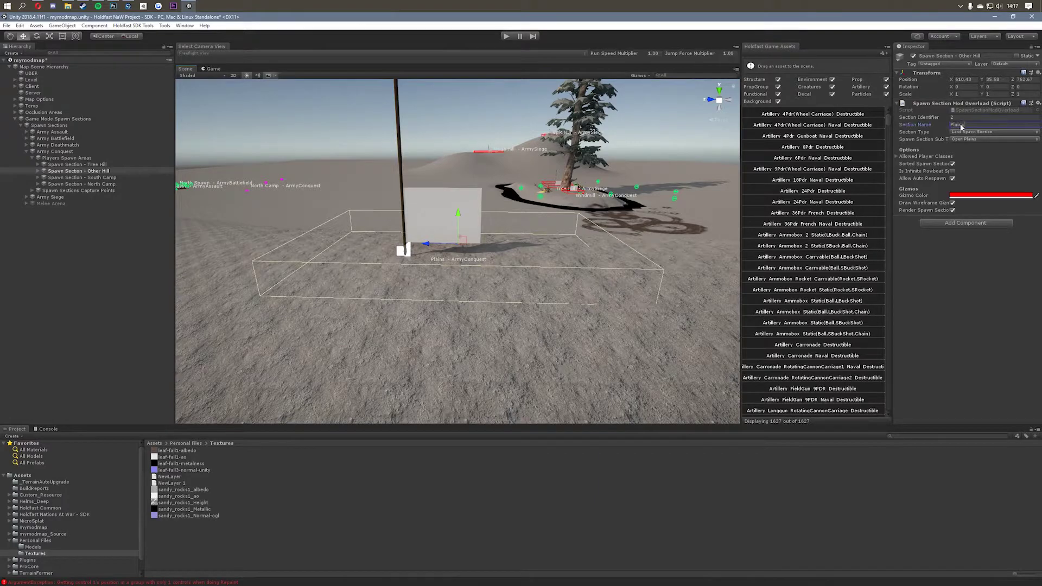
Step: Set the section names of the two renamed spawn sections to "Other Hill" and "Tree Hill"
{"action": "left_click", "coordinate": [926, 126]}
{"action": "type", "text": "Other Hill"}
{"action": "left_click", "coordinate": [79, 165]}
{"action": "type", "text": "Tree Hill"}
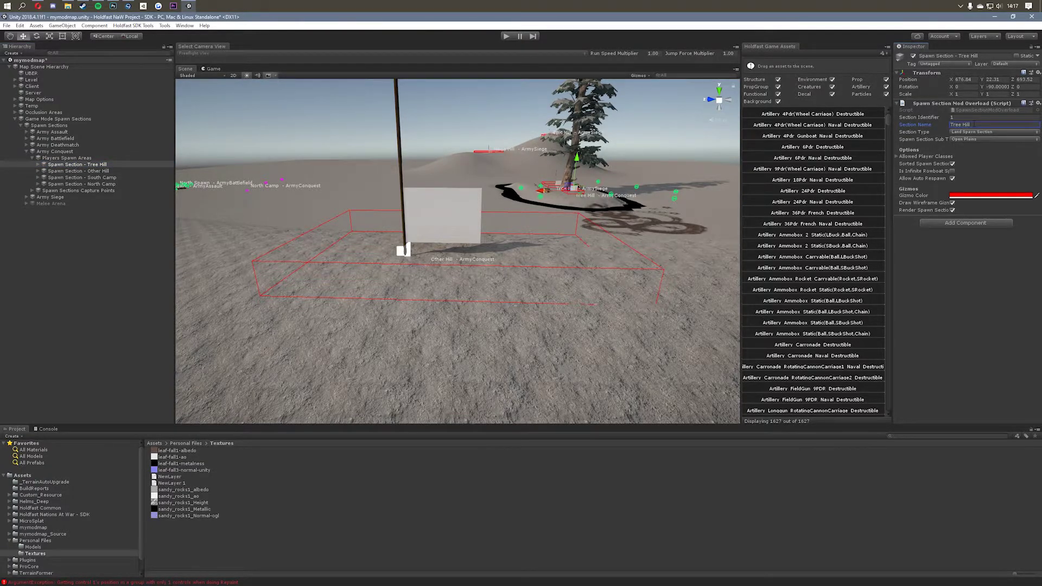
{"action": "left_click", "coordinate": [977, 140]}
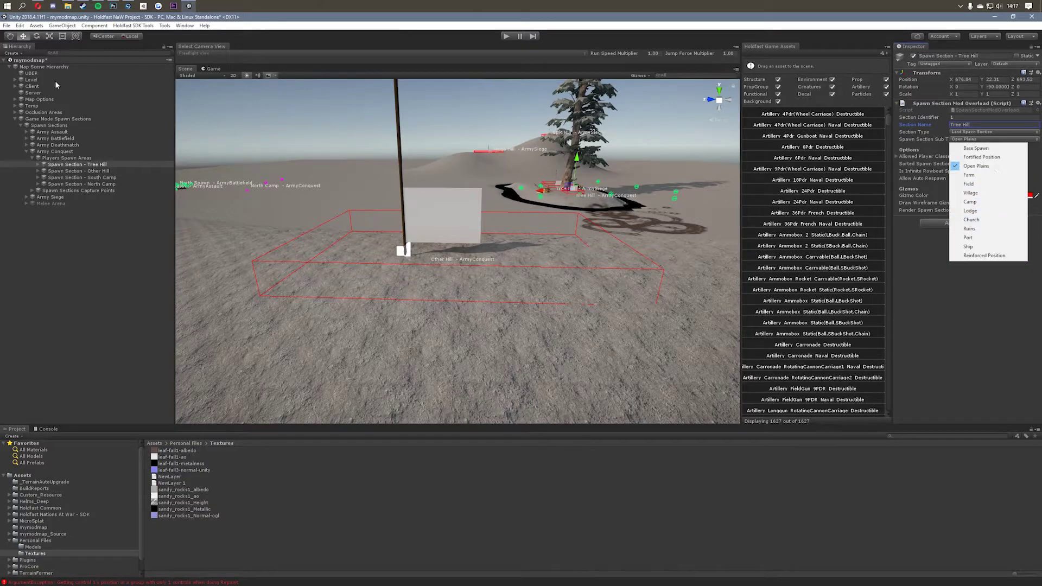
{"action": "left_click", "coordinate": [81, 316]}
Step: Duplicate the Tree Hill capture point and place the copy on the ground beside the Mega Hill siege zone
{"action": "right_click_drag", "start_coordinate": [286, 270], "coordinate": [331, 269]}
{"action": "key", "text": "d"}
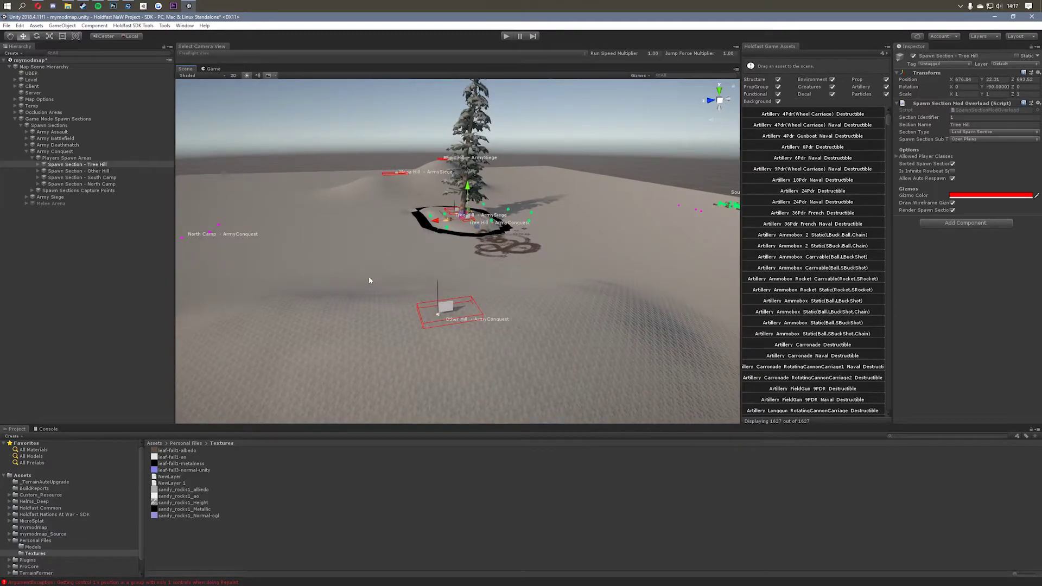
{"action": "right_click_drag", "start_coordinate": [292, 304], "coordinate": [472, 304]}
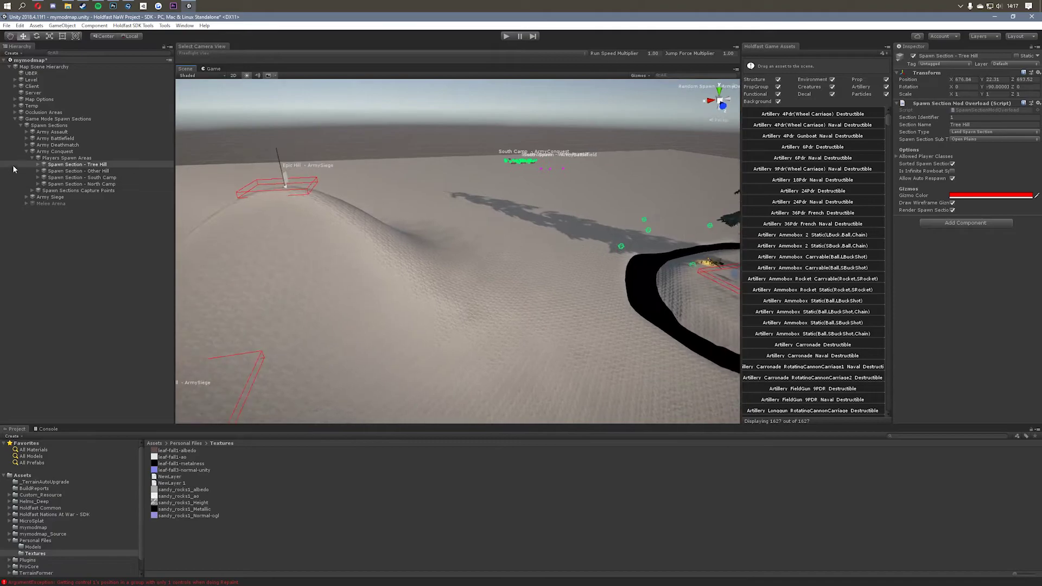
{"action": "left_click", "coordinate": [32, 157]}
{"action": "left_click", "coordinate": [41, 166]}
{"action": "left_click", "coordinate": [32, 164]}
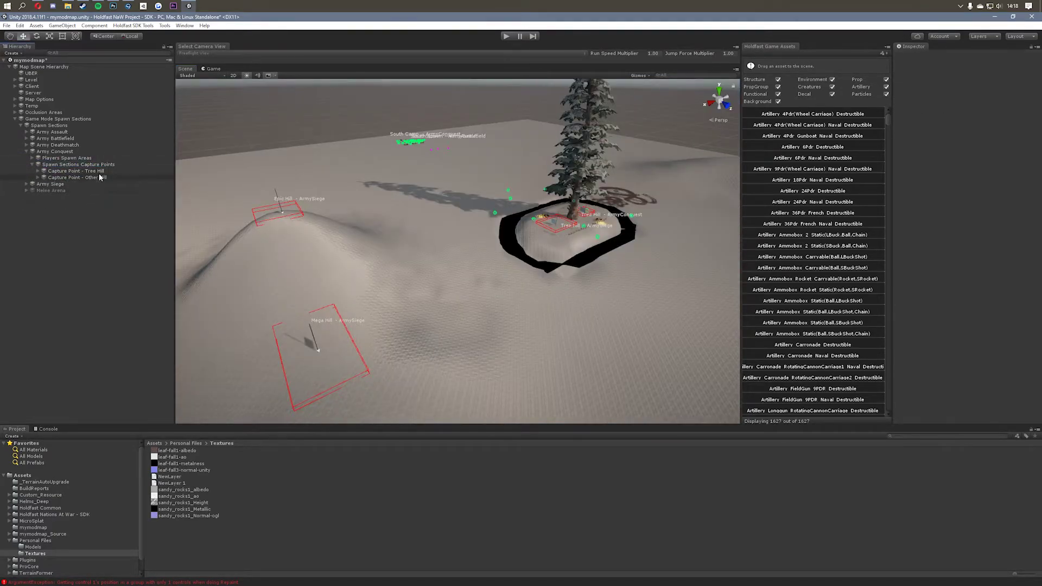
{"action": "left_click", "coordinate": [99, 172]}
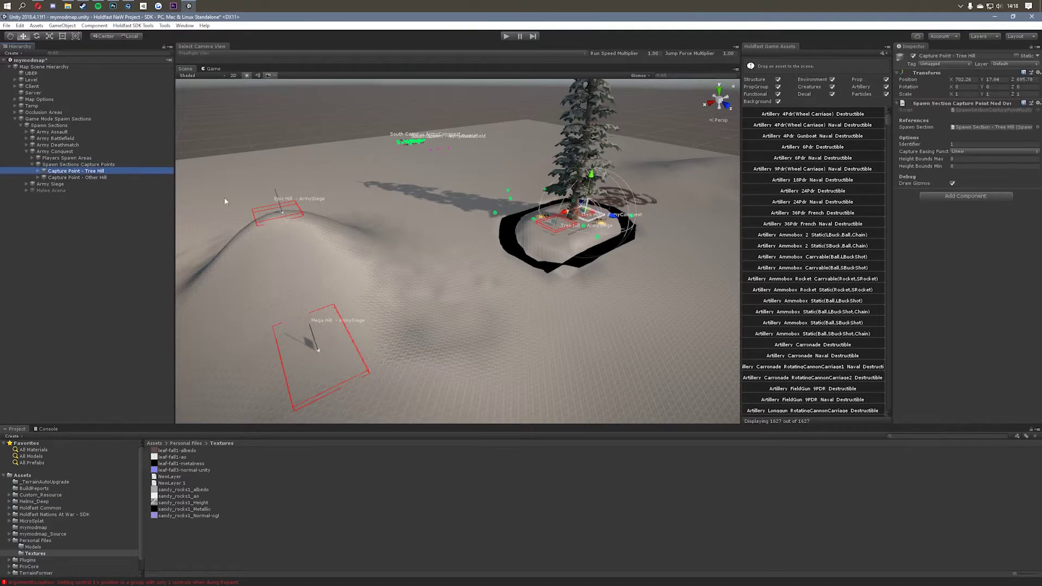
{"action": "key", "text": "ctrl+d"}
{"action": "left_click_drag", "start_coordinate": [585, 211], "coordinate": [331, 372]}
{"action": "right_click_drag", "start_coordinate": [366, 387], "coordinate": [500, 403]}
{"action": "left_click_drag", "start_coordinate": [312, 329], "coordinate": [356, 308]}
{"action": "right_click_drag", "start_coordinate": [448, 365], "coordinate": [485, 272]}
{"action": "key", "text": "w"}
{"action": "key", "text": "s"}
{"action": "left_click_drag", "start_coordinate": [487, 233], "coordinate": [489, 241]}
{"action": "key", "text": "w"}
{"action": "right_click_drag", "start_coordinate": [486, 255], "coordinate": [491, 274]}
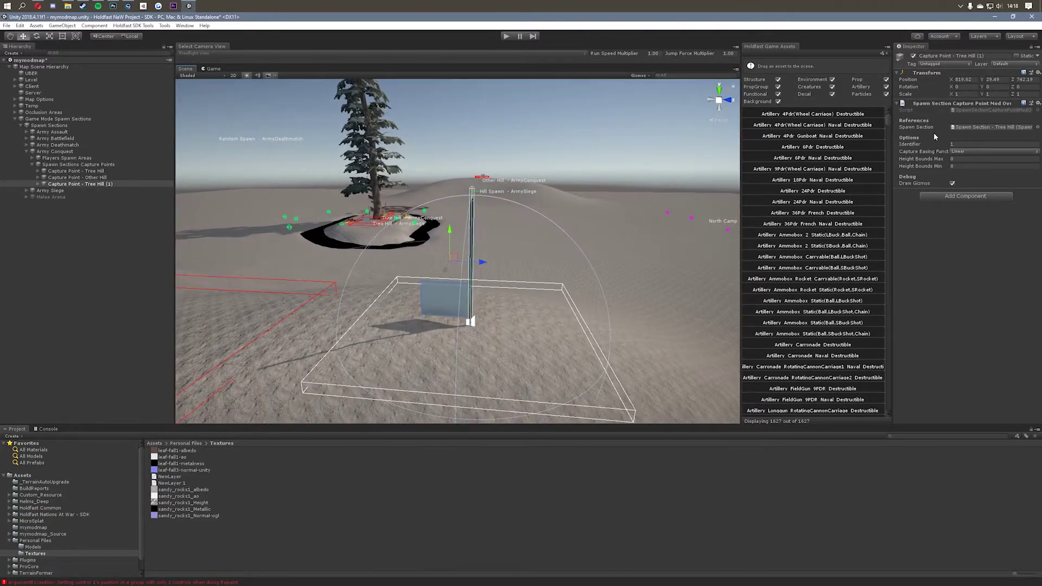
Step: Set the duplicated capture point's identifier to 4 and rename it "Capture Point - Nice Hill"
{"action": "left_click", "coordinate": [965, 145]}
{"action": "right_click", "coordinate": [94, 185]}
{"action": "left_click", "coordinate": [115, 208]}
{"action": "left_click_drag", "start_coordinate": [85, 185], "coordinate": [111, 185]}
{"action": "key", "text": "BackSpace"}
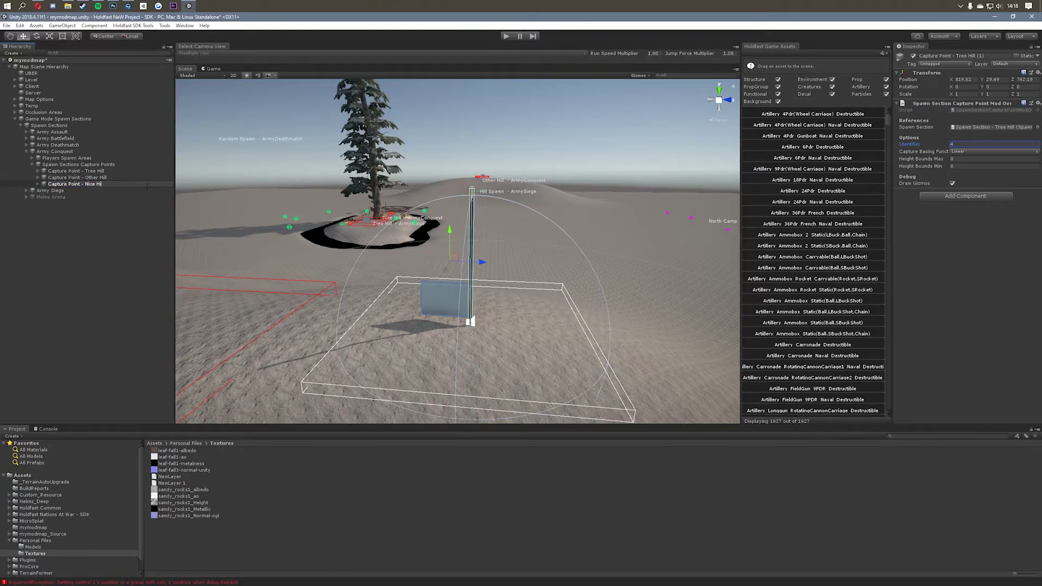
{"action": "type", "text": "Nice Hill"}
{"action": "key", "text": "Return"}
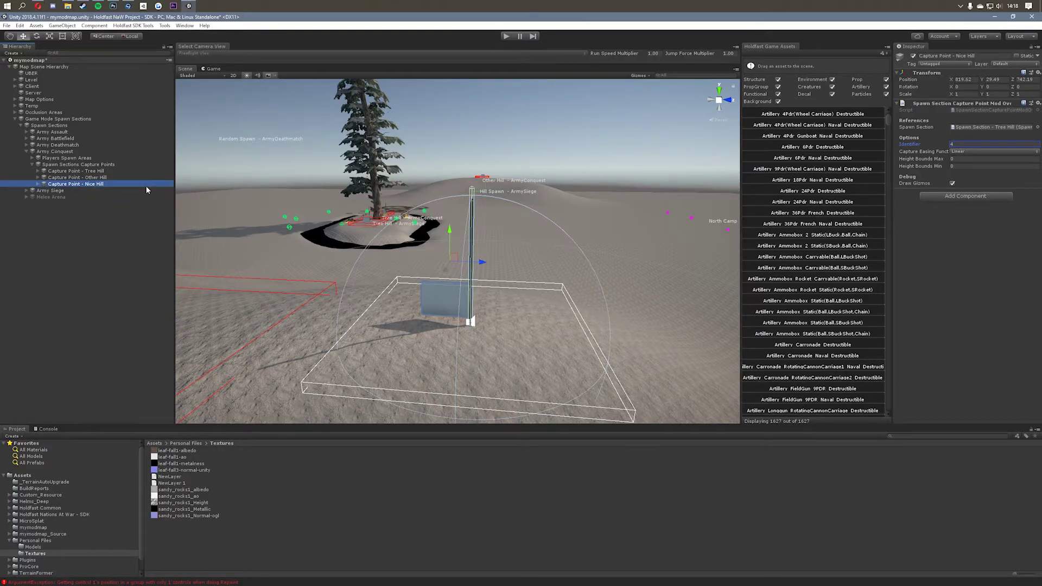
Step: Duplicate the Tree Hill spawn section, move the copy near the Nice Hill capture point, and give it its own section identifier
{"action": "left_click", "coordinate": [32, 157]}
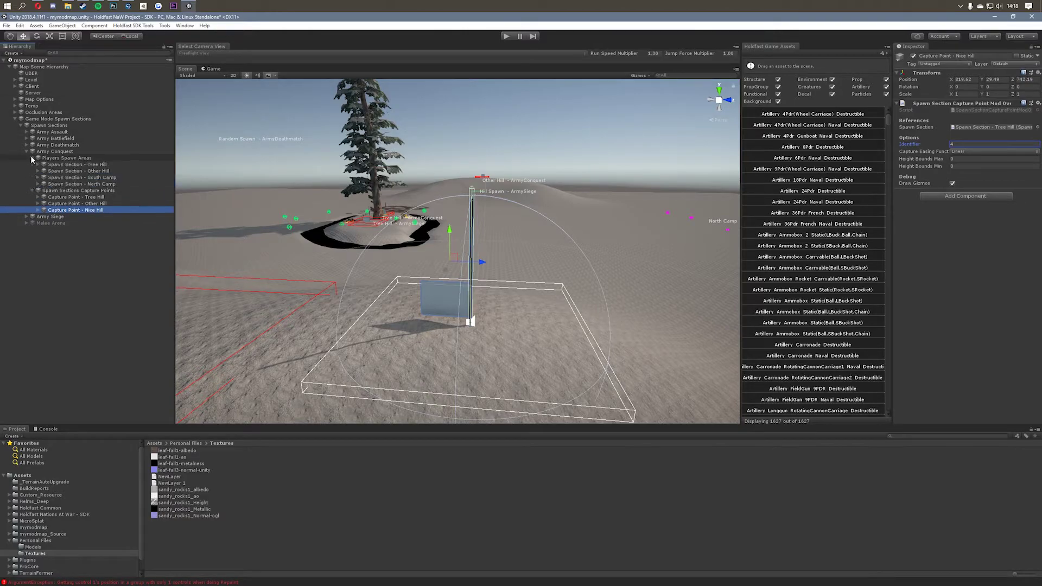
{"action": "double_click", "coordinate": [80, 165]}
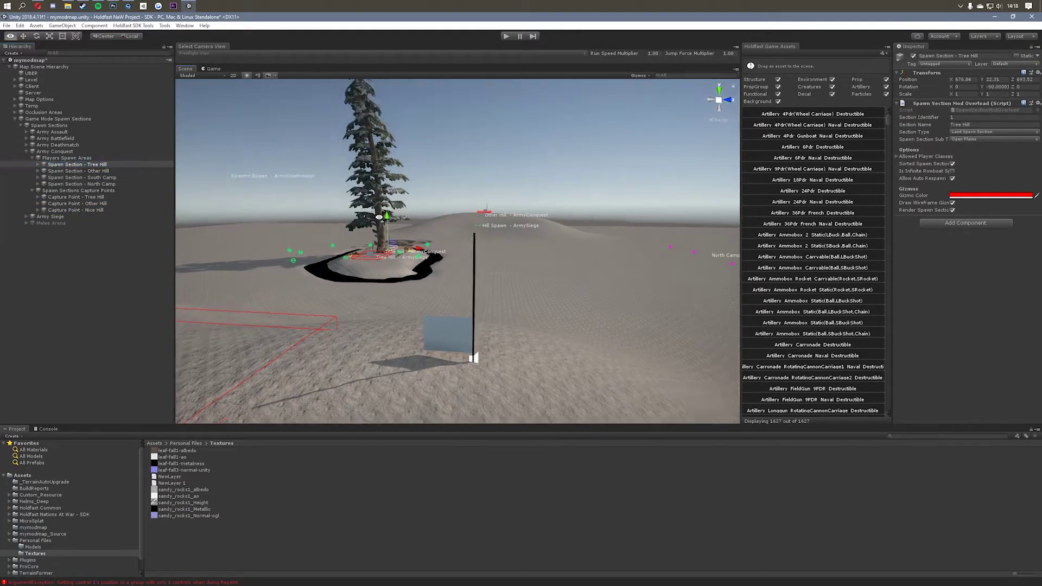
{"action": "key", "text": "ctrl+d"}
{"action": "left_click_drag", "start_coordinate": [408, 158], "coordinate": [456, 332]}
{"action": "left_click", "coordinate": [920, 119]}
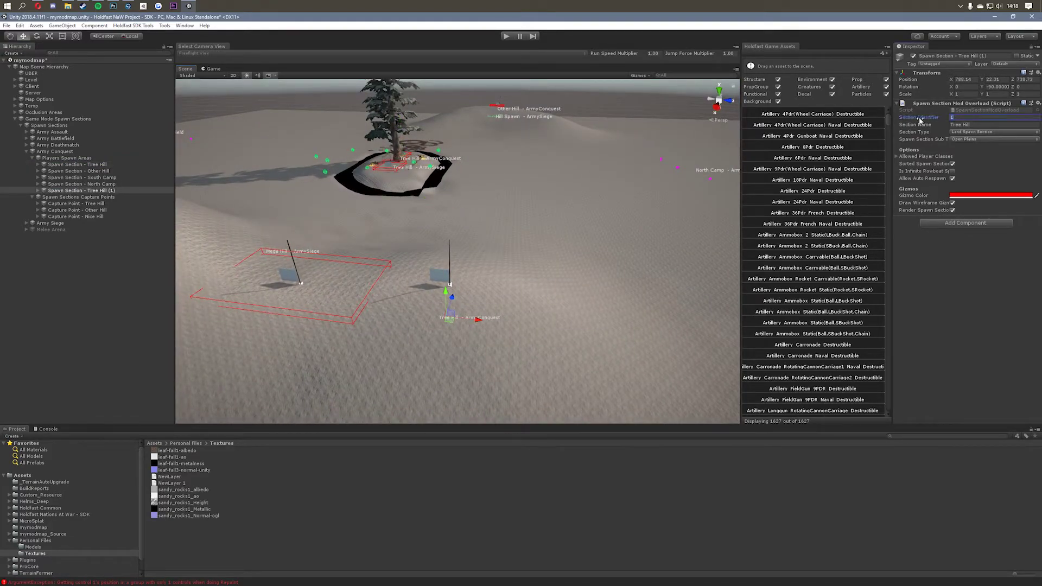
Step: Rotate the duplicated spawn section and position it on the ground around the Nice Hill capture point's flag
{"action": "left_click_drag", "start_coordinate": [445, 290], "coordinate": [545, 308]}
{"action": "key", "text": "f"}
{"action": "key", "text": "e"}
{"action": "right_click_drag", "start_coordinate": [545, 308], "coordinate": [572, 307]}
{"action": "key", "text": "w"}
{"action": "left_click_drag", "start_coordinate": [571, 306], "coordinate": [544, 310]}
{"action": "right_click_drag", "start_coordinate": [545, 309], "coordinate": [759, 315]}
Step: Set the duplicated spawn section's section name to "Nice Hill" and rename its object "Spawn Section - Nice Hill"
{"action": "double_click", "coordinate": [956, 124]}
{"action": "type", "text": "Nic"}
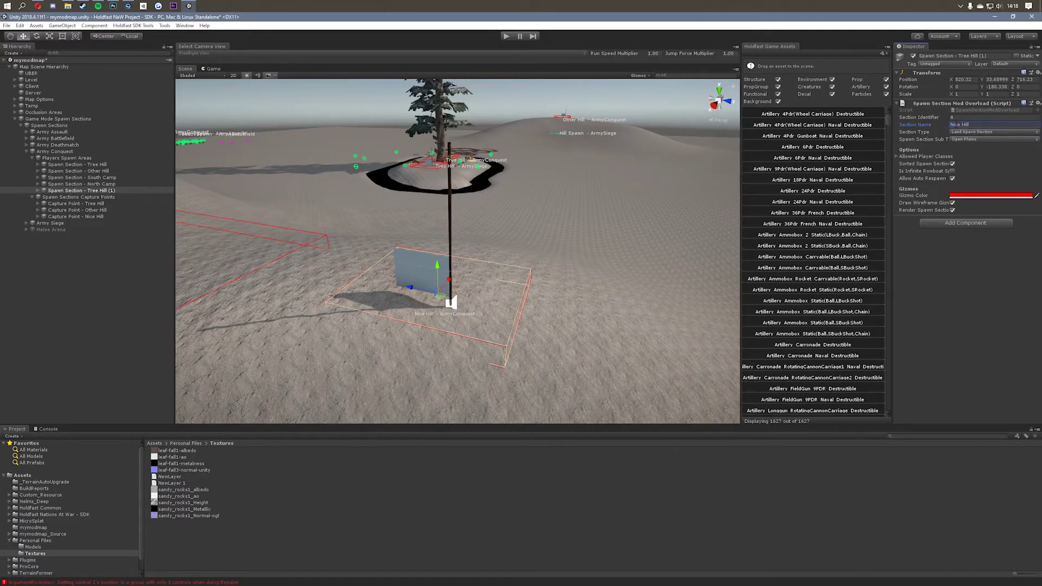
{"action": "right_click", "coordinate": [106, 190]}
{"action": "left_click", "coordinate": [127, 215]}
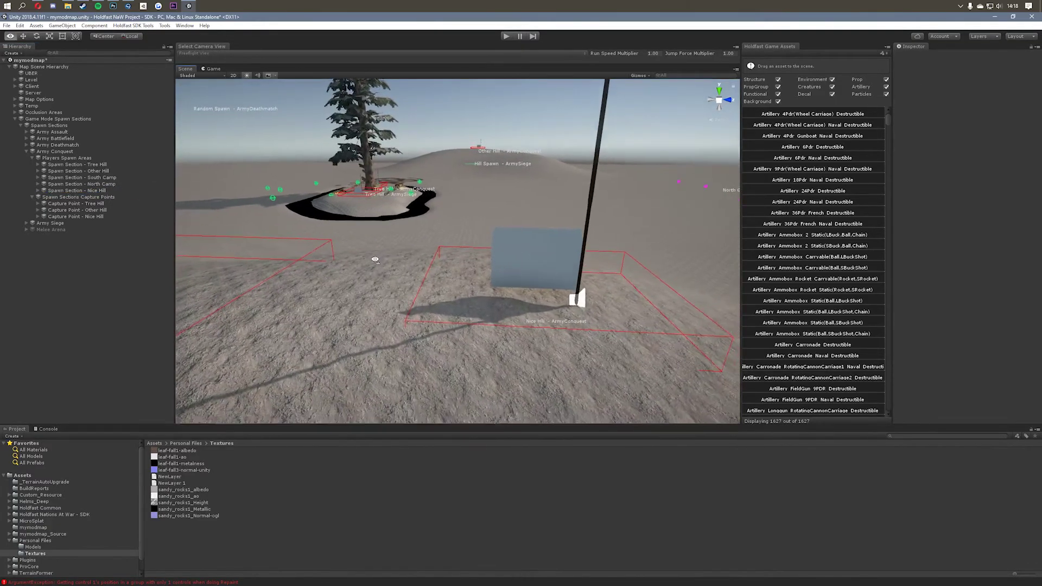
Step: Collapse the Players Spawn Areas and Spawn Sections Capture Points groups under Army Conquest
{"action": "right_click_drag", "start_coordinate": [374, 258], "coordinate": [0, 135]}
{"action": "left_click", "coordinate": [33, 158]}
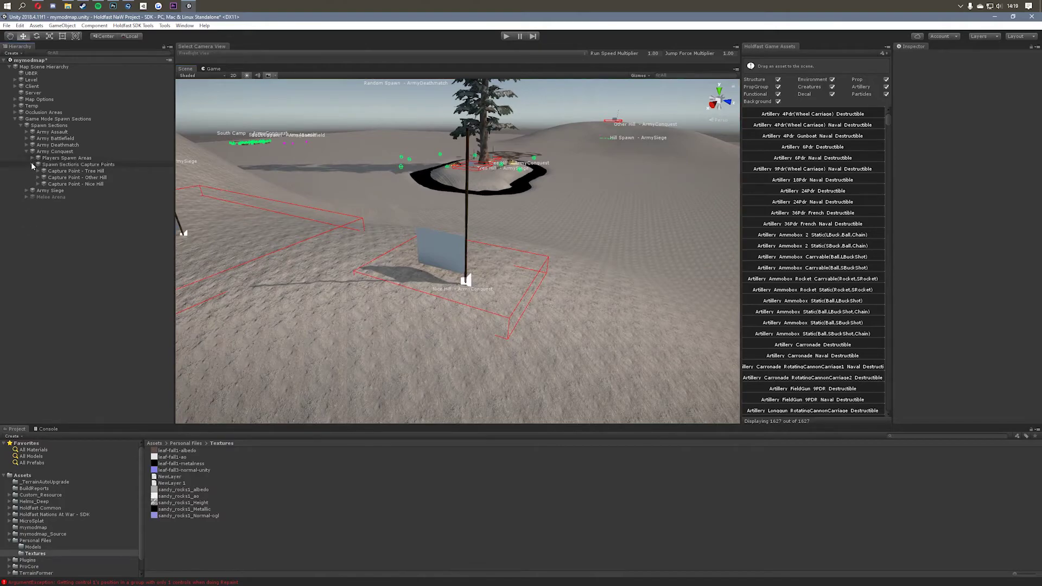
{"action": "left_click", "coordinate": [32, 164]}
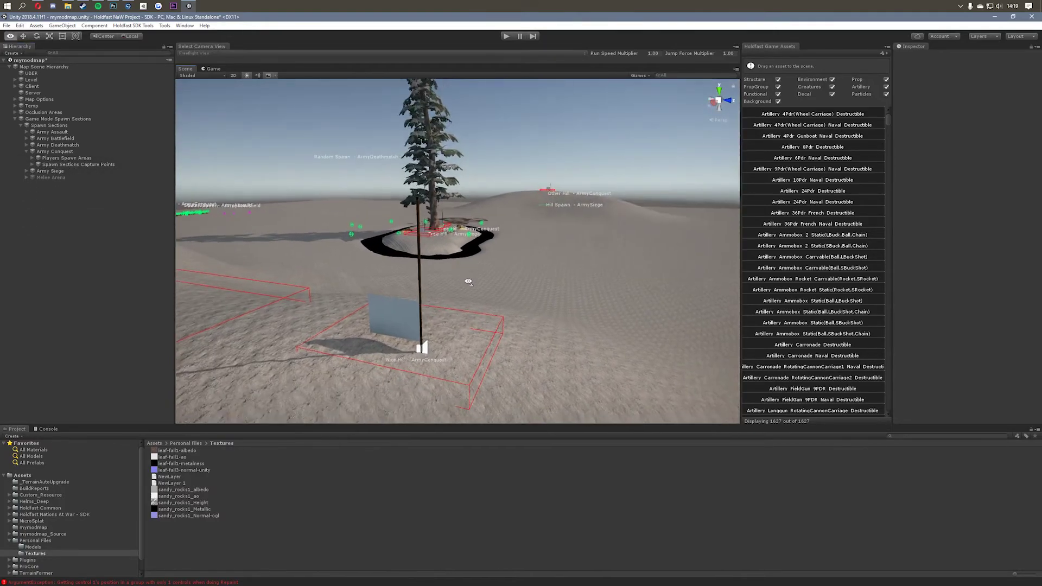